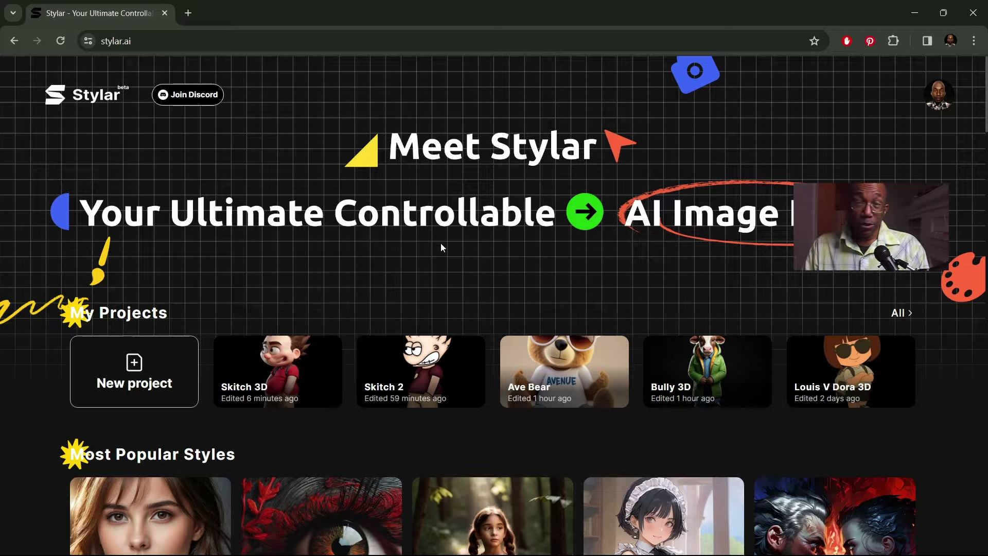
Browse the home page styles, then open the account dropdown from the profile avatar
scroll(479, 239, down, 13)
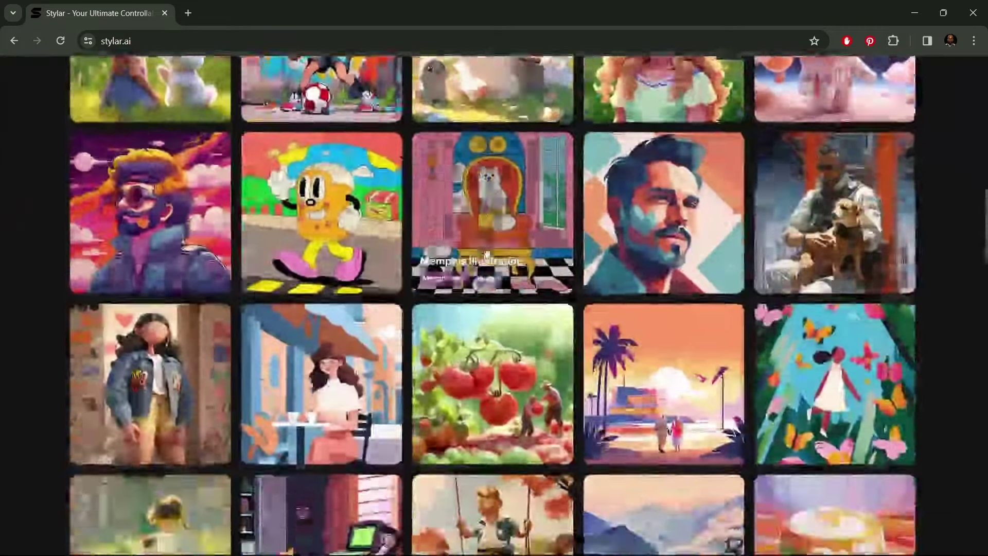
scroll(485, 265, up, 14)
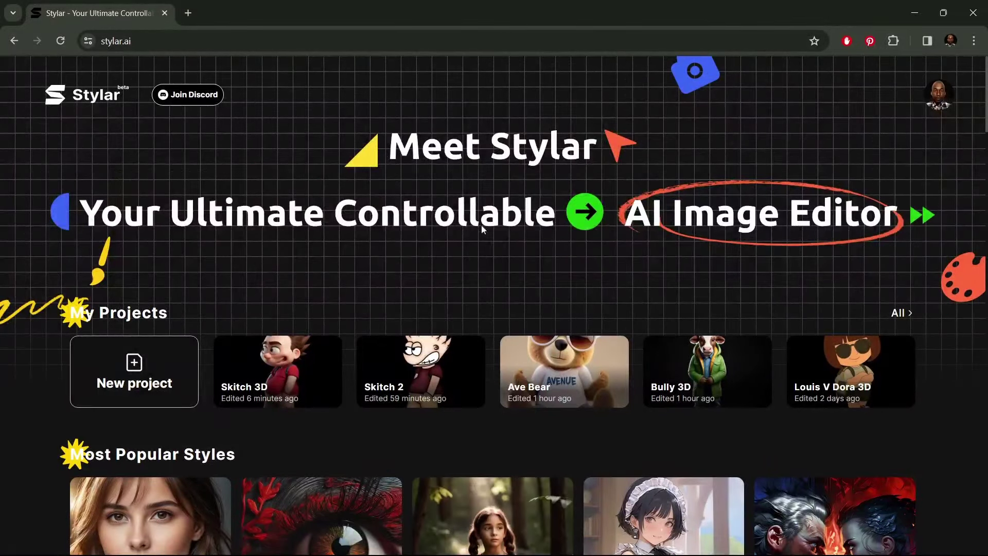
click(943, 102)
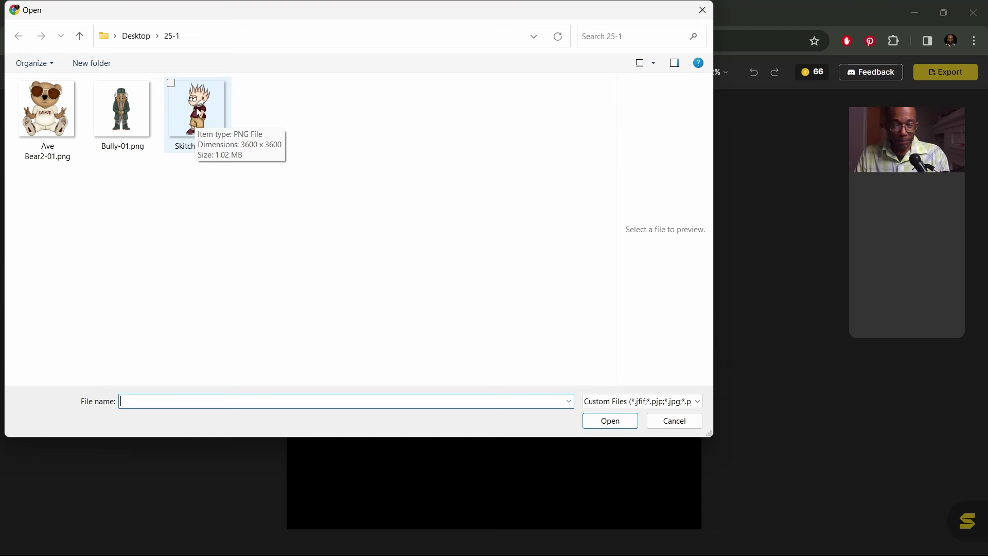
Load Skitch-01.png onto the canvas and show the Image-to-Image settings panel
click(199, 112)
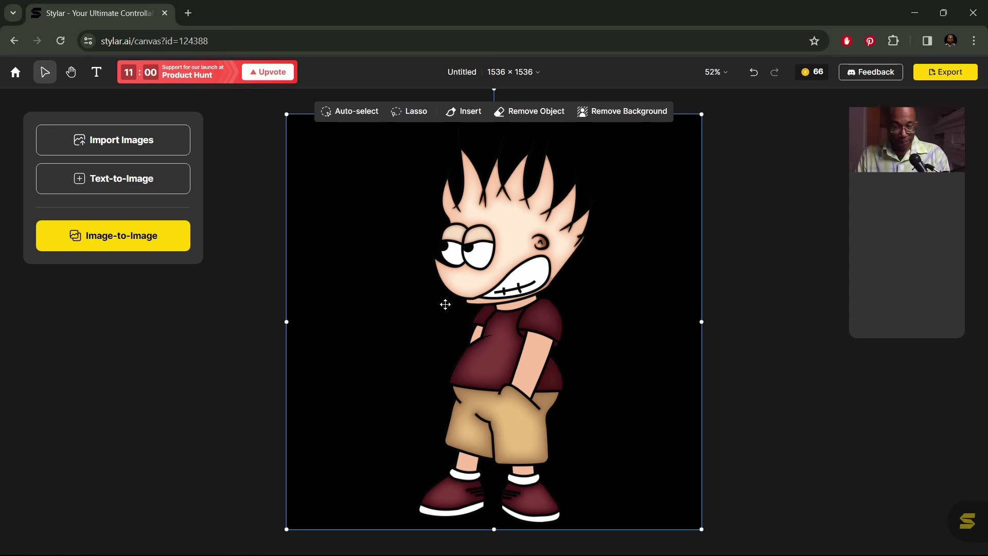
click(120, 236)
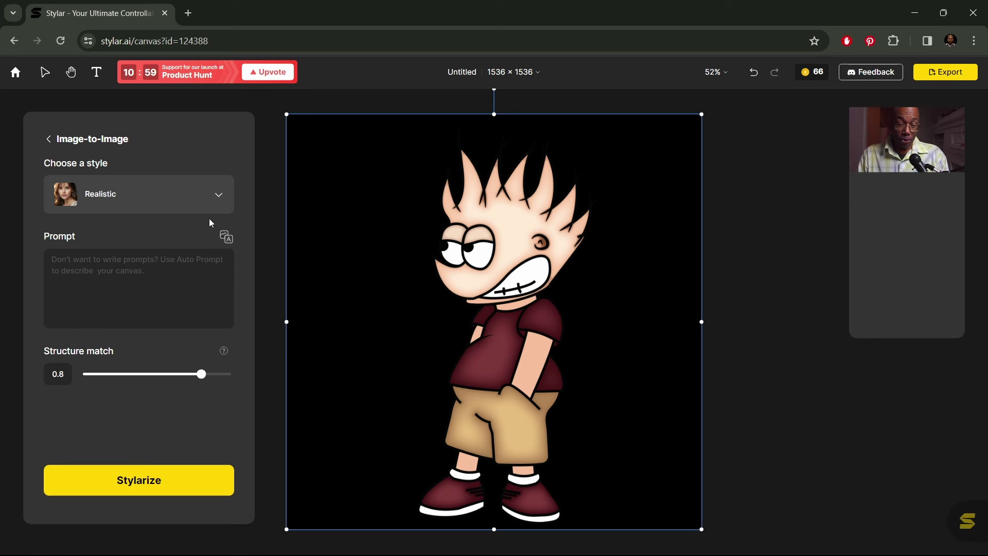
Auto-write a prompt from the canvas and generate four Realistic 3D renders
click(226, 238)
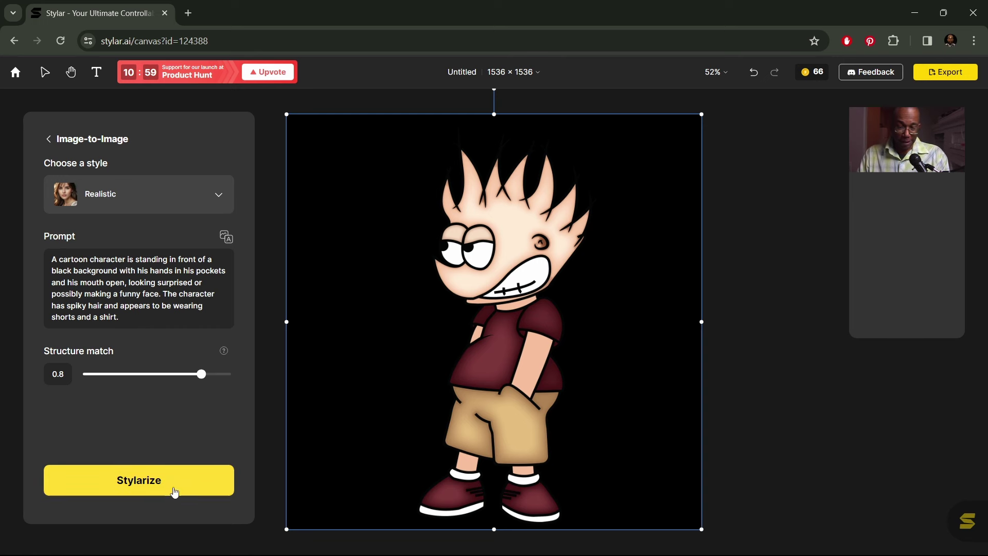
click(158, 485)
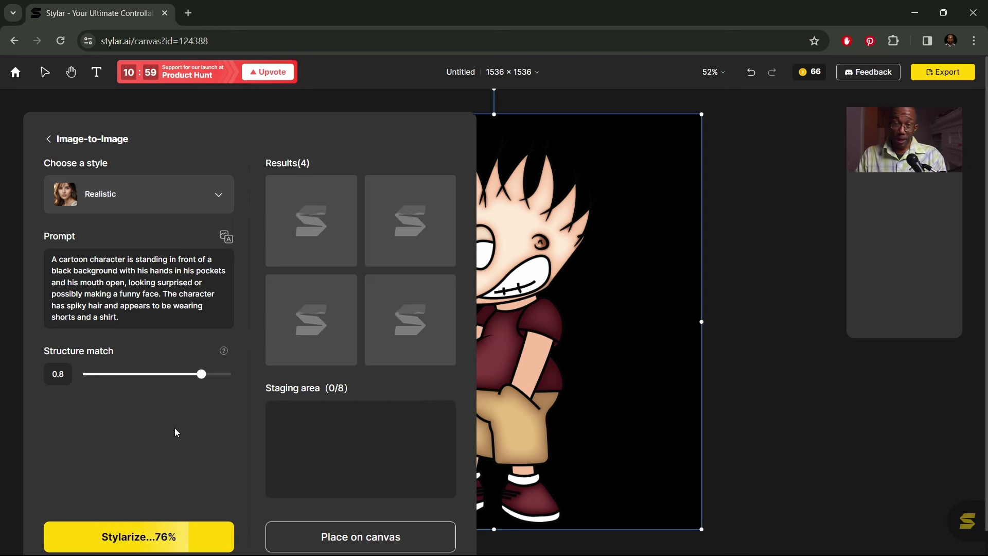
mouse_move(280, 219)
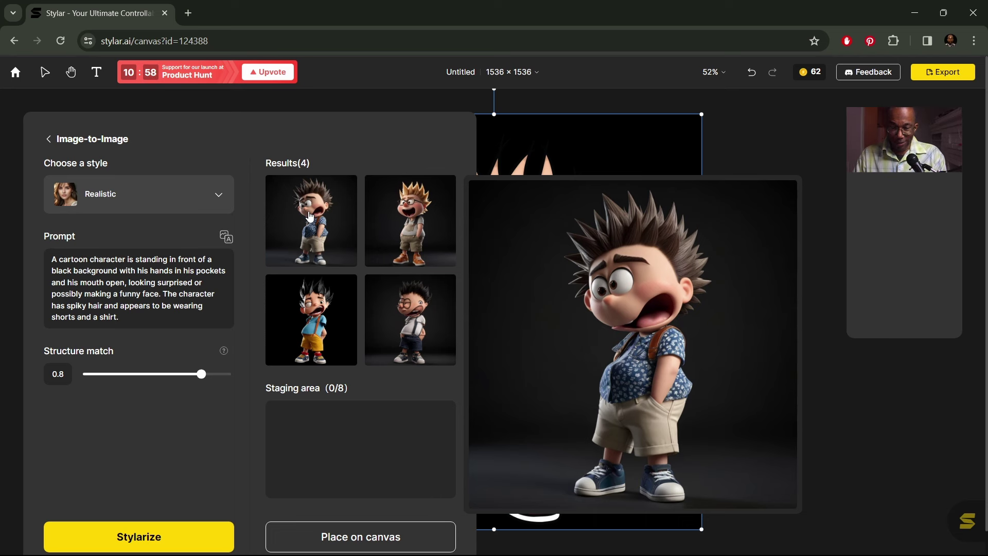
mouse_move(380, 214)
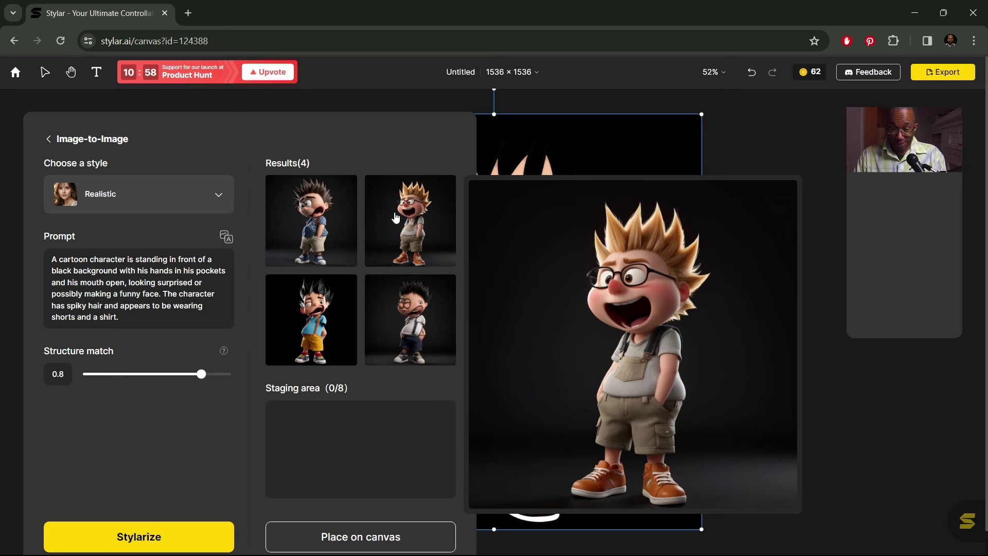
mouse_move(403, 312)
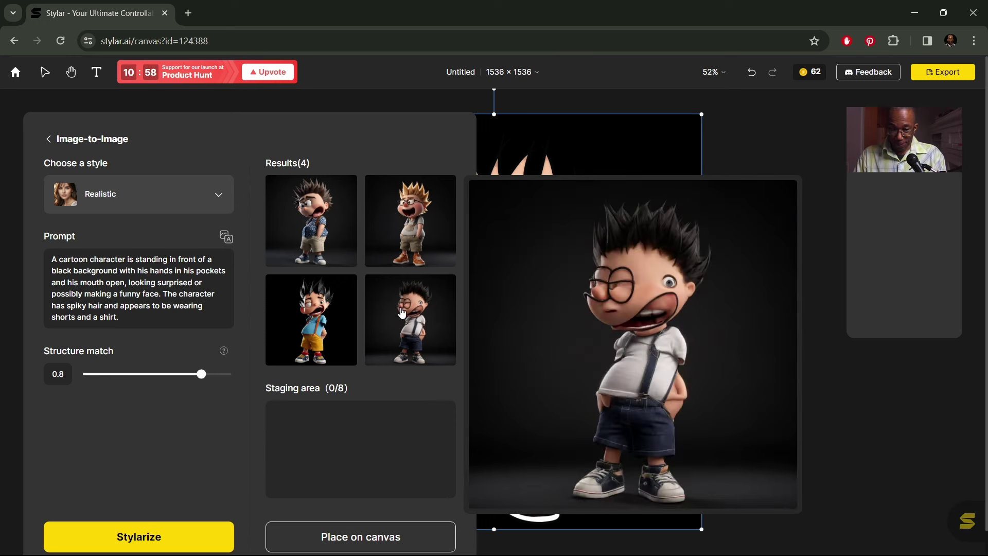
mouse_move(410, 231)
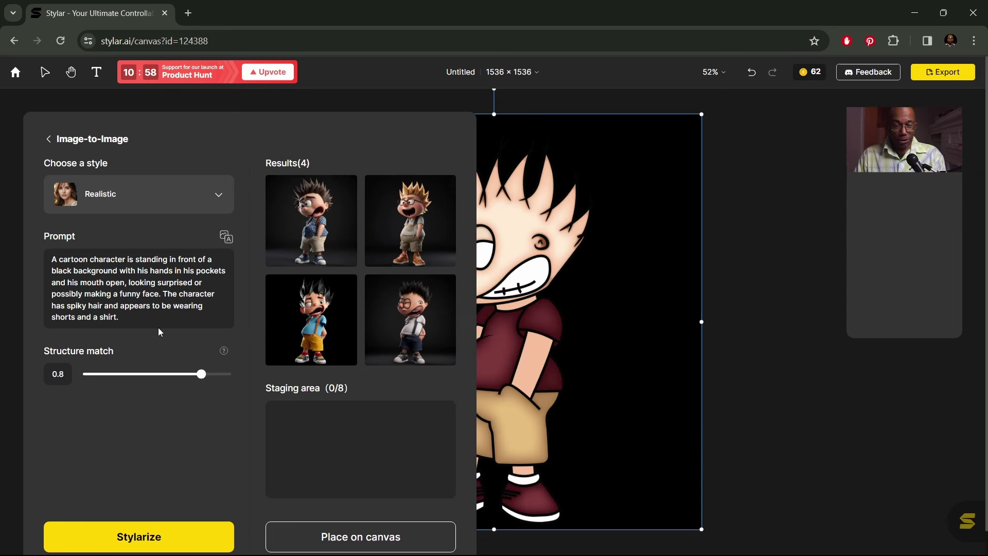
Generate a second batch of four Realistic renders, bringing the total to eight
click(162, 544)
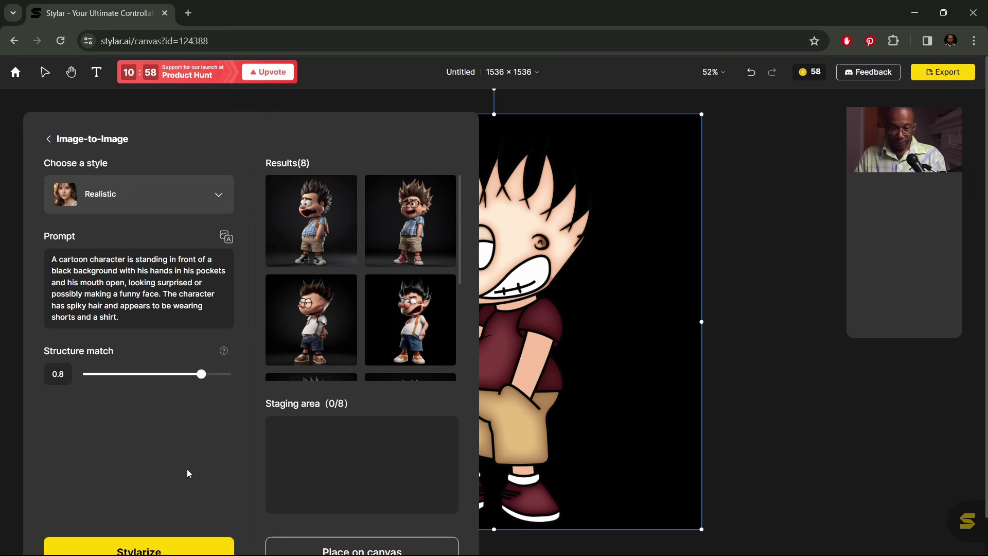
mouse_move(340, 257)
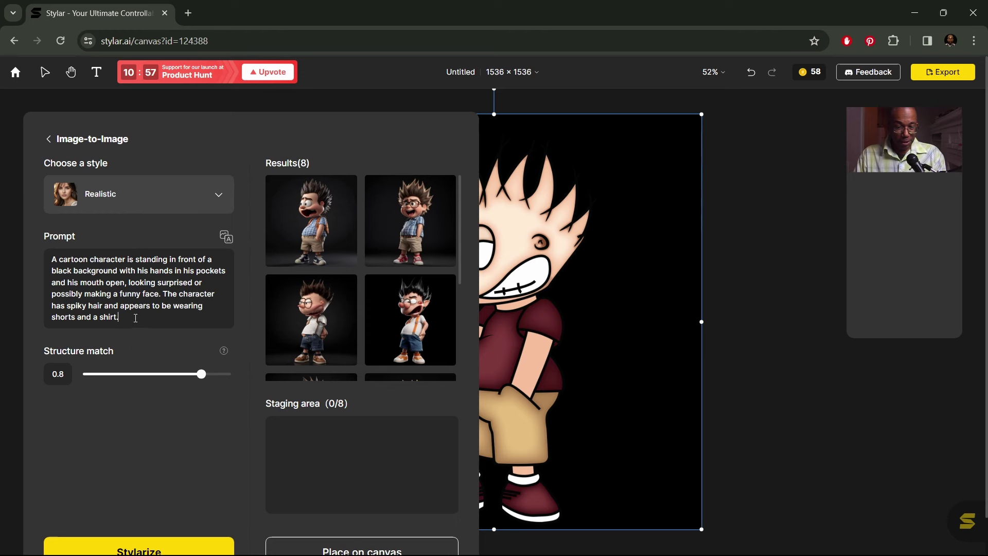
drag(135, 318, 38, 264)
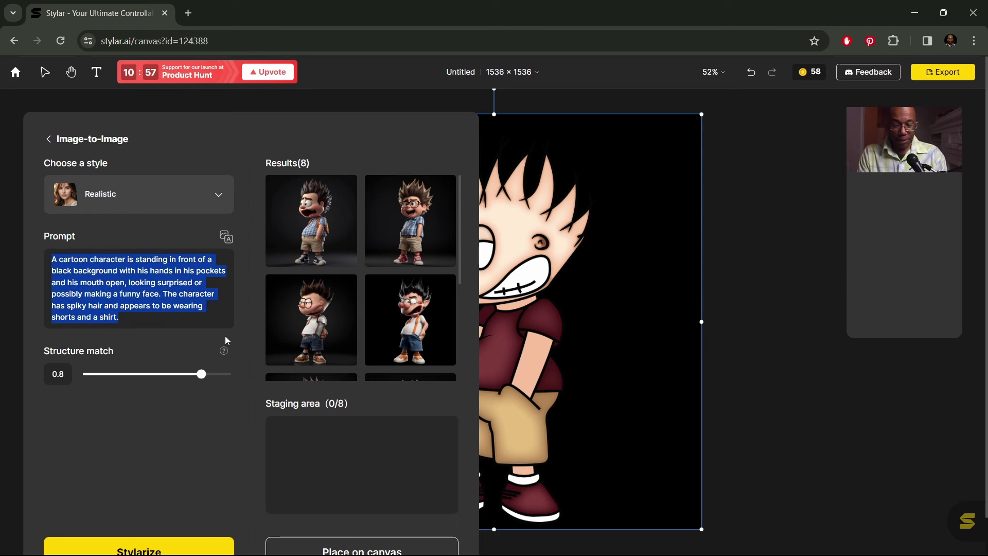
Paste a prompt describing the spiky-haired character in red shirt and khaki shorts, and generate four renders
text(The image features a cartoon character with spiky hair, wearing a red shirt and khaki shorts. The character appears to have a surprised expression on his face. The background is dark, which allows the character to stand out prominently in the scene.)
scroll(225, 412, down, 1)
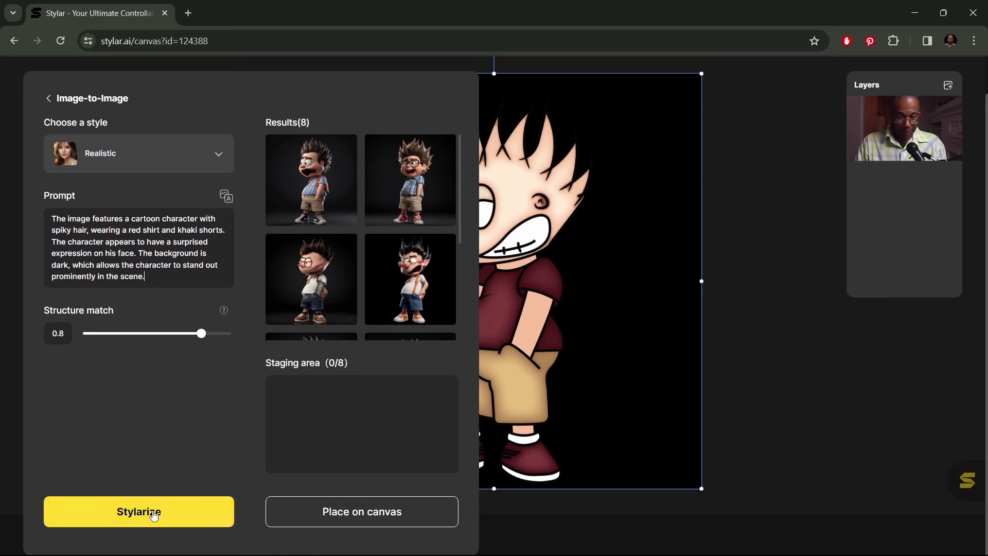
click(154, 511)
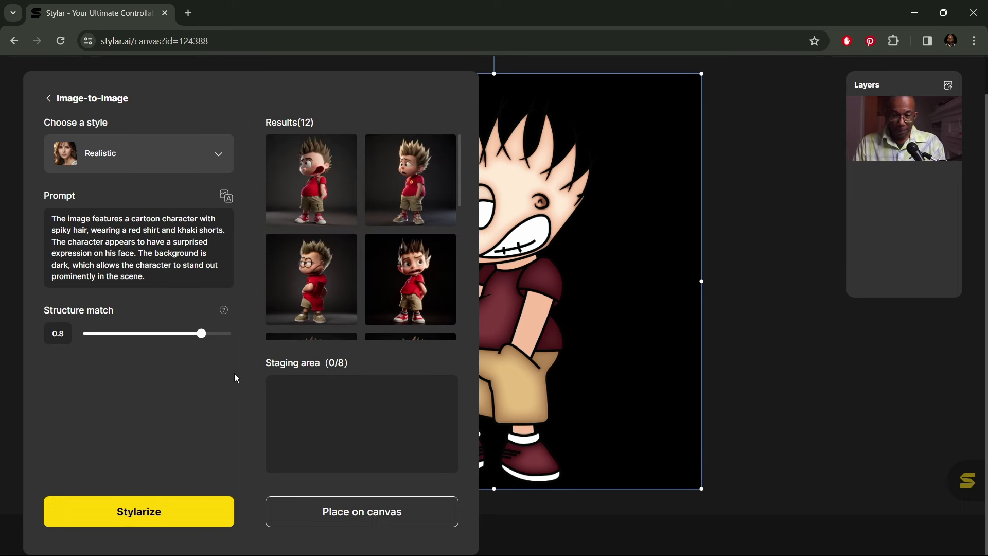
mouse_move(320, 187)
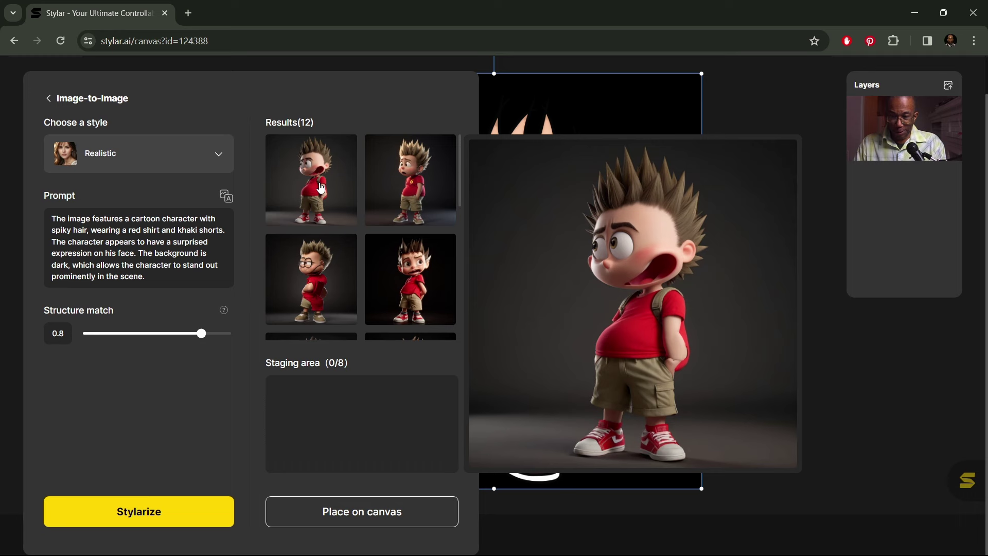
mouse_move(394, 186)
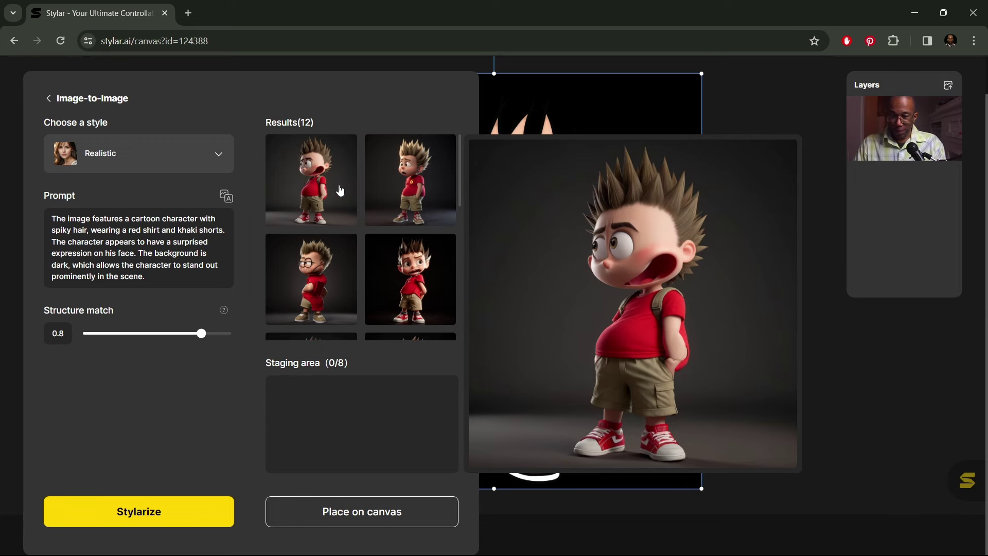
Switch the style to Dreamy 3D and generate four renders
scroll(381, 231, down, 1)
scroll(396, 252, up, 1)
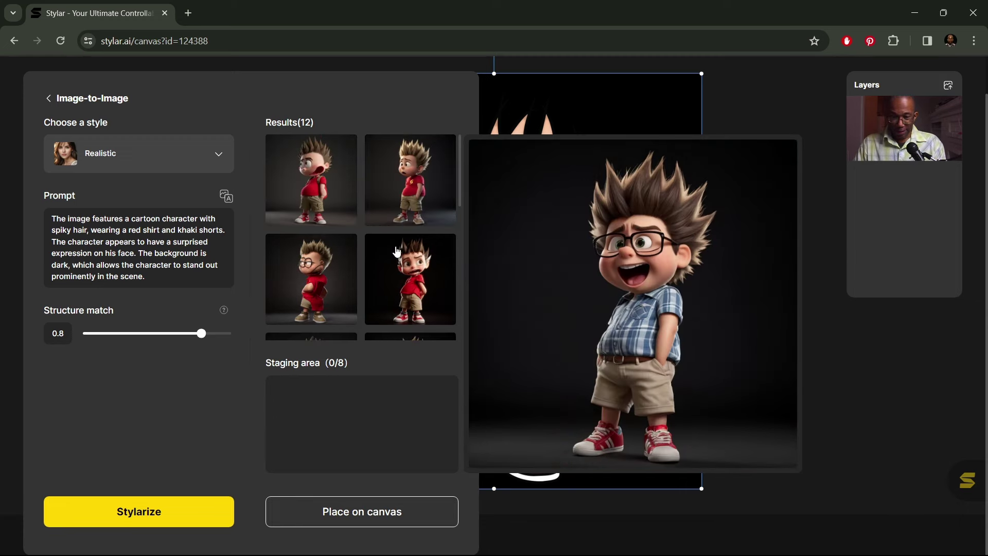
scroll(396, 251, up, 1)
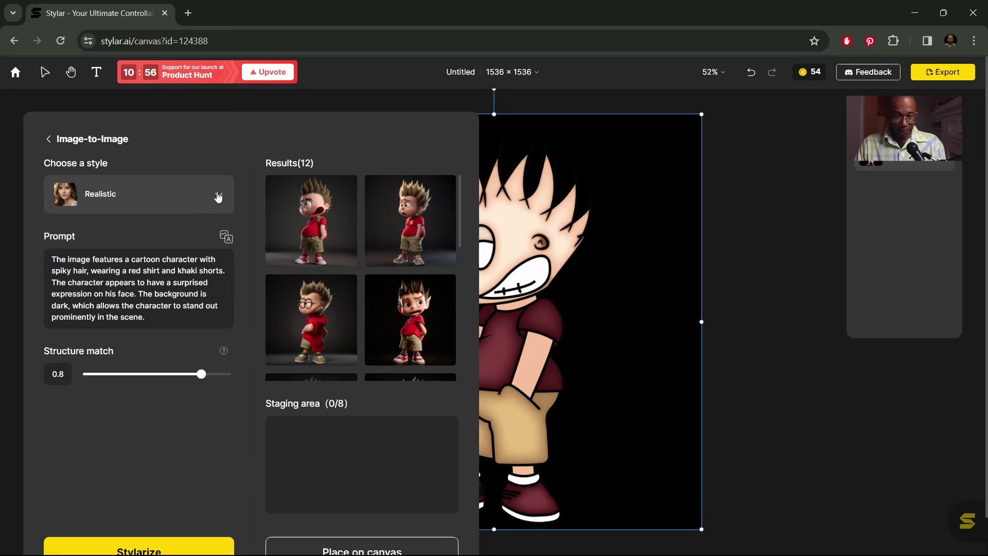
click(218, 197)
scroll(188, 324, down, 3)
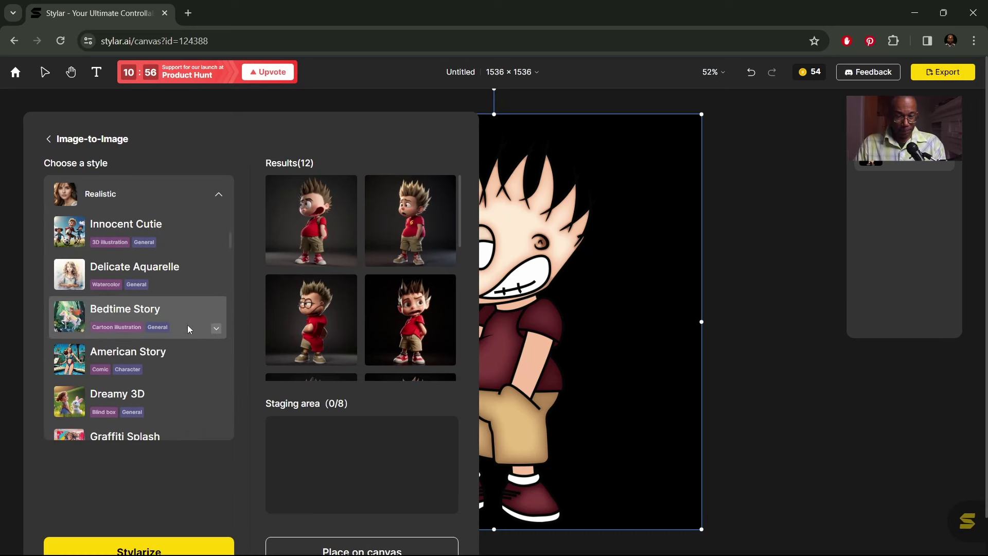
scroll(187, 325, down, 2)
click(159, 317)
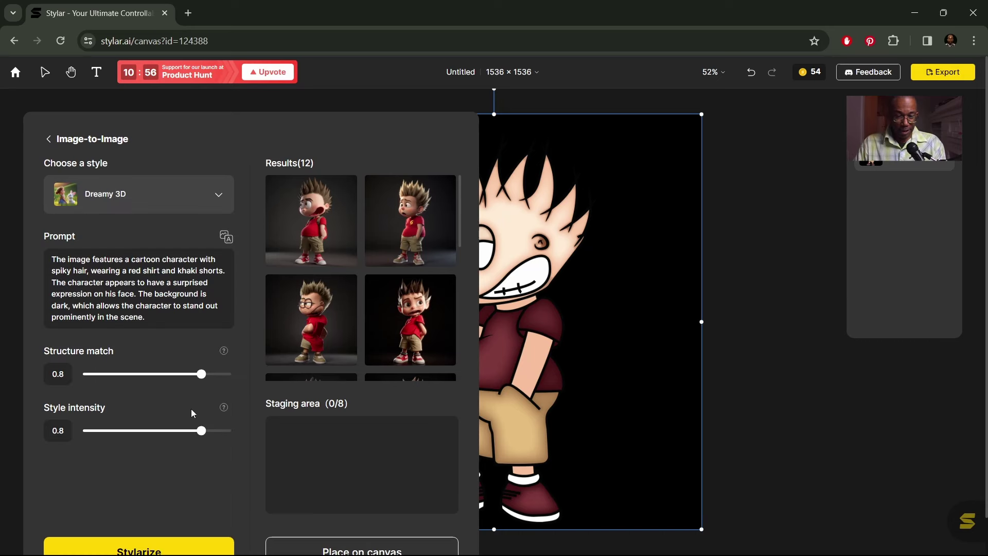
scroll(215, 470, down, 1)
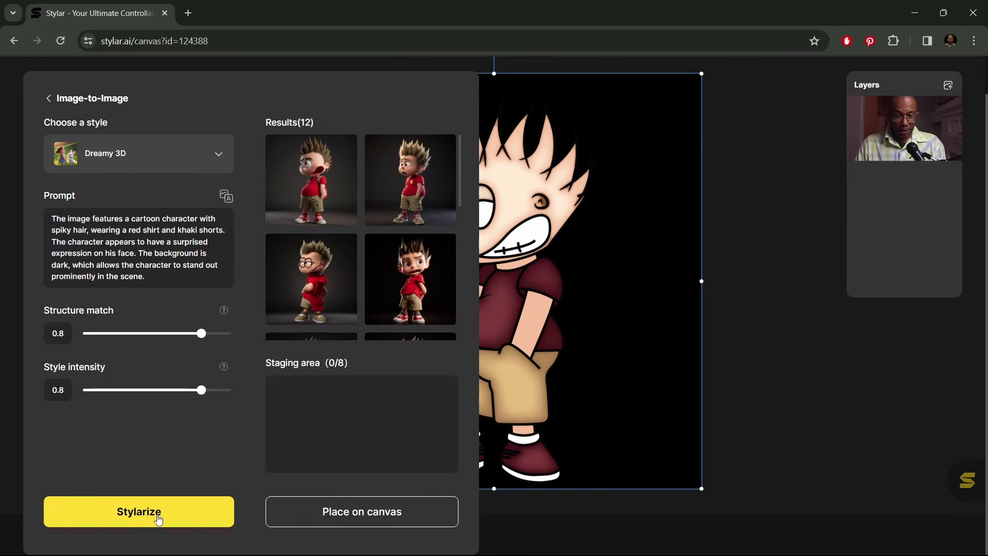
click(158, 519)
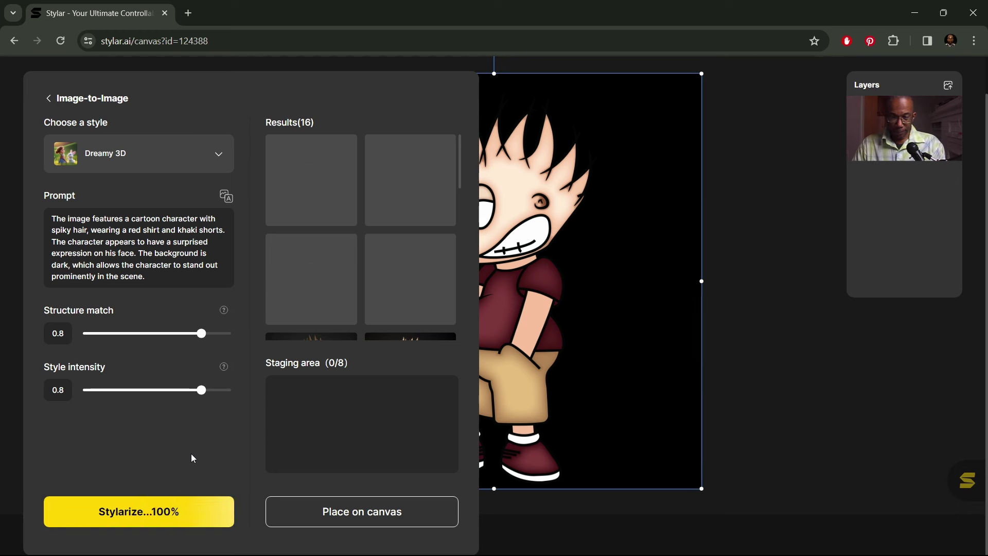
Switch the style back to Realistic and generate another four renders
click(219, 153)
scroll(241, 225, up, 1)
scroll(241, 225, up, 4)
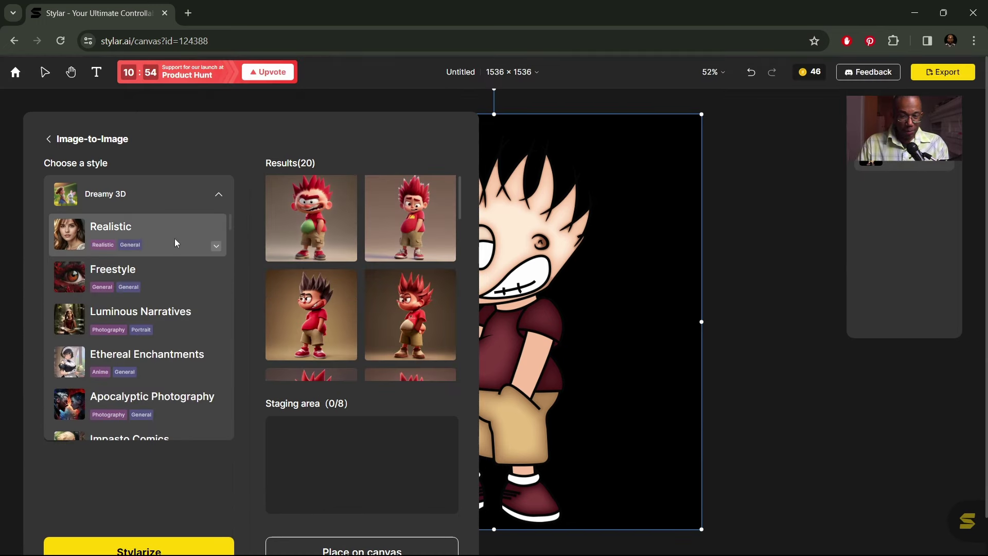
click(153, 235)
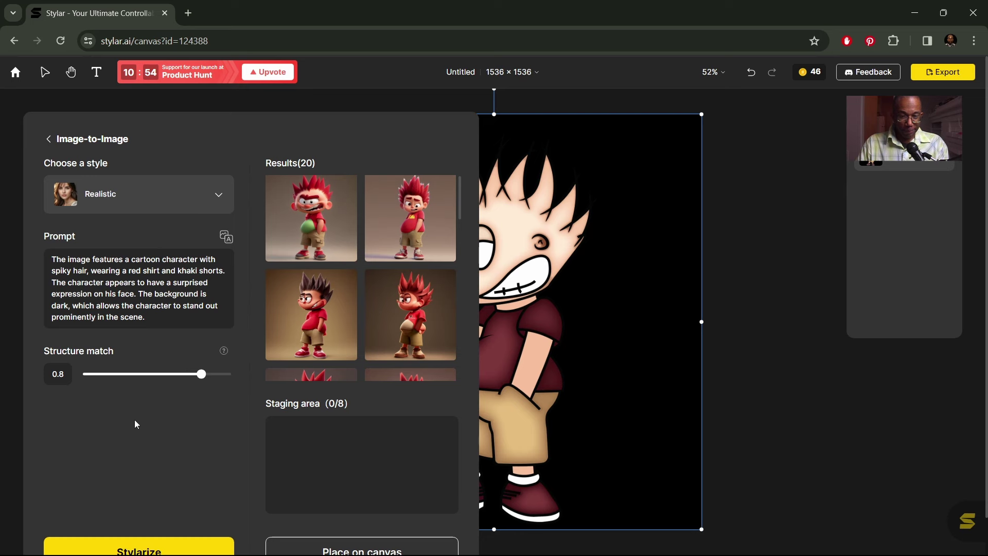
scroll(177, 407, down, 1)
click(138, 511)
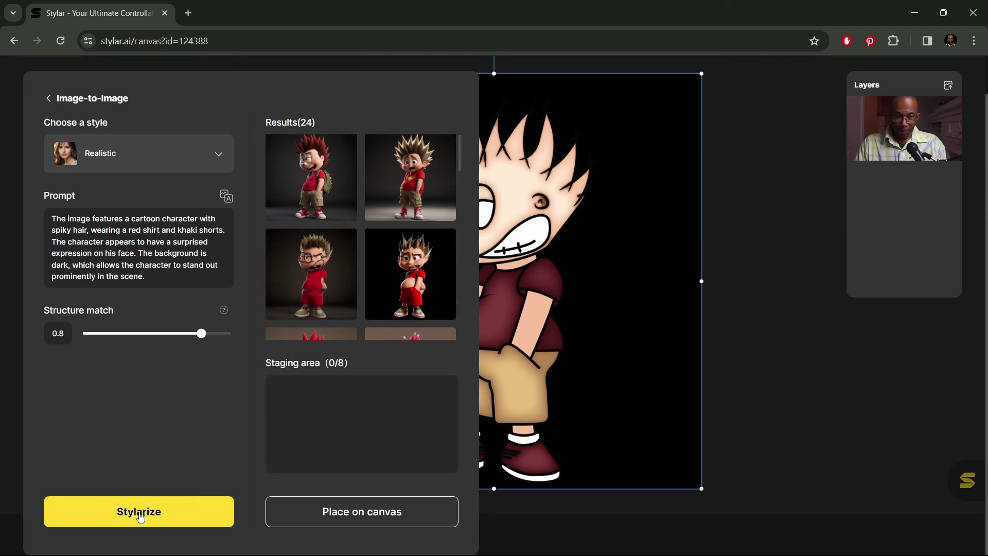
mouse_move(319, 188)
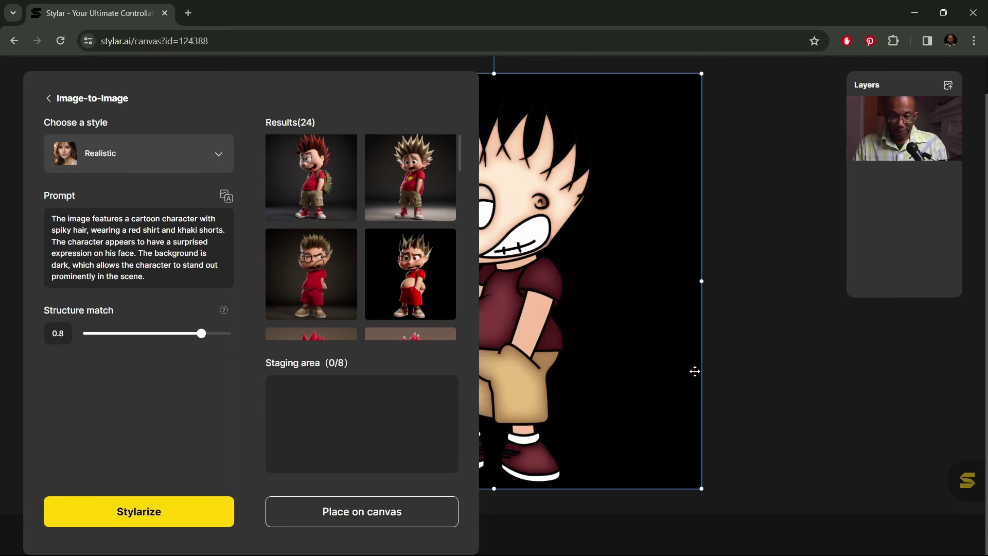
scroll(695, 371, up, 2)
scroll(700, 371, down, 4)
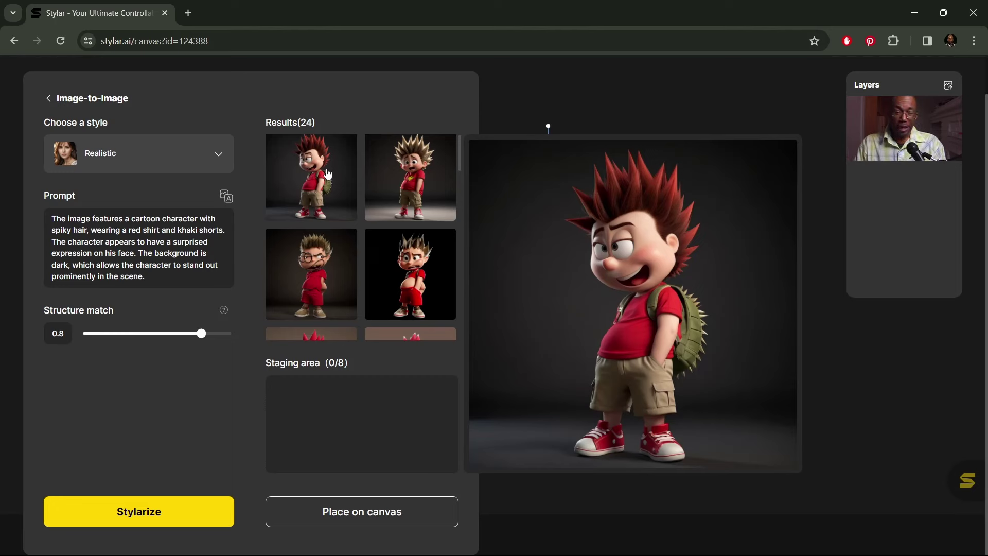
Stage the red-haired, blond spiky-haired and green-shirt renders
click(312, 172)
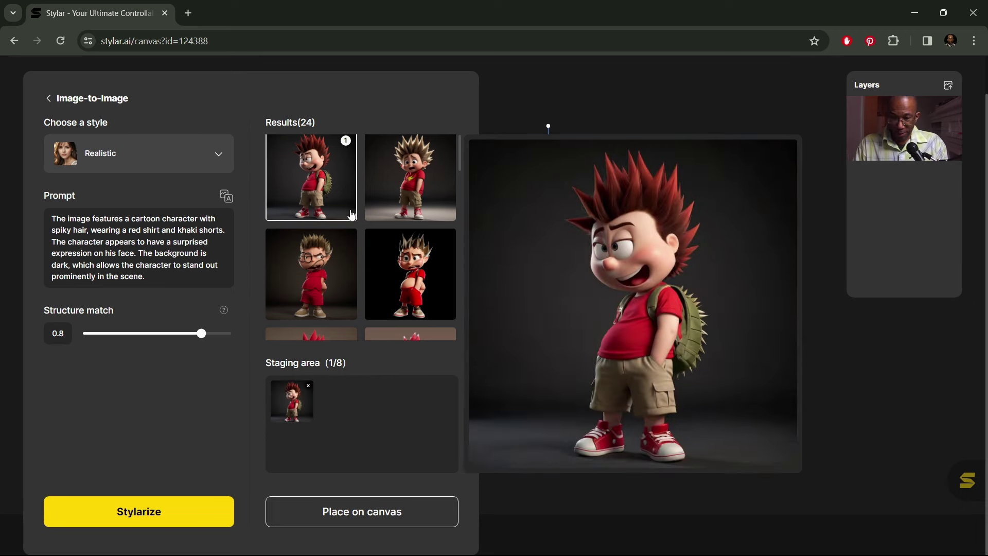
scroll(383, 219, down, 2)
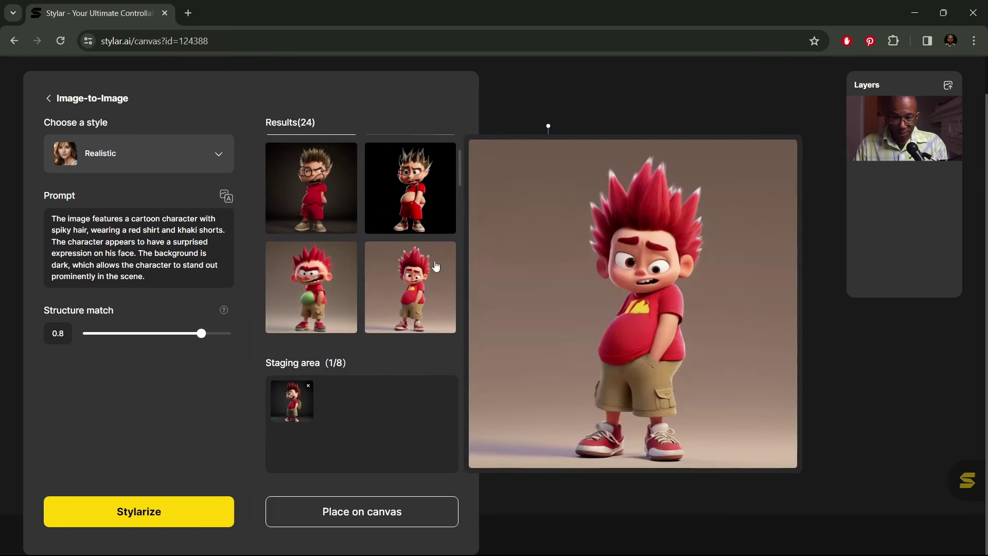
scroll(435, 266, up, 2)
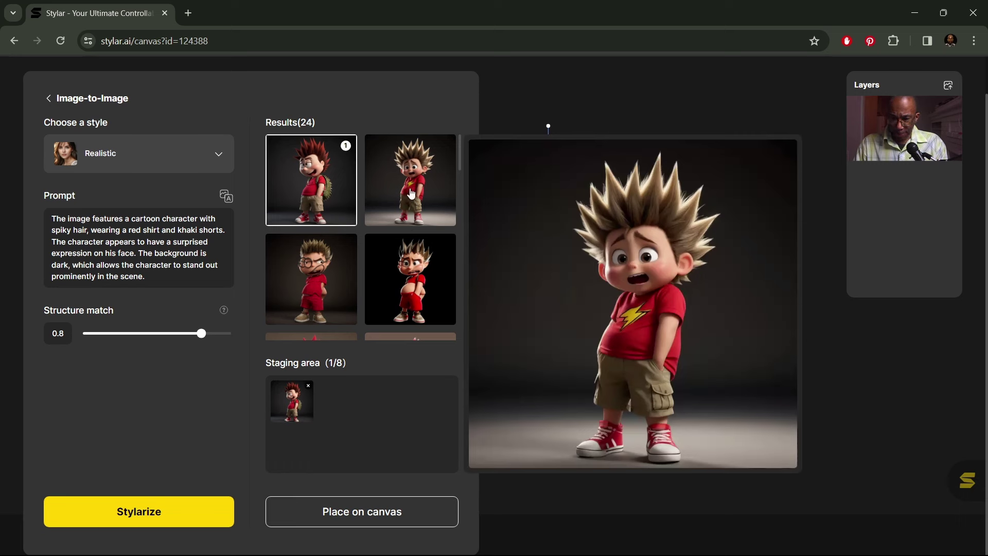
click(411, 194)
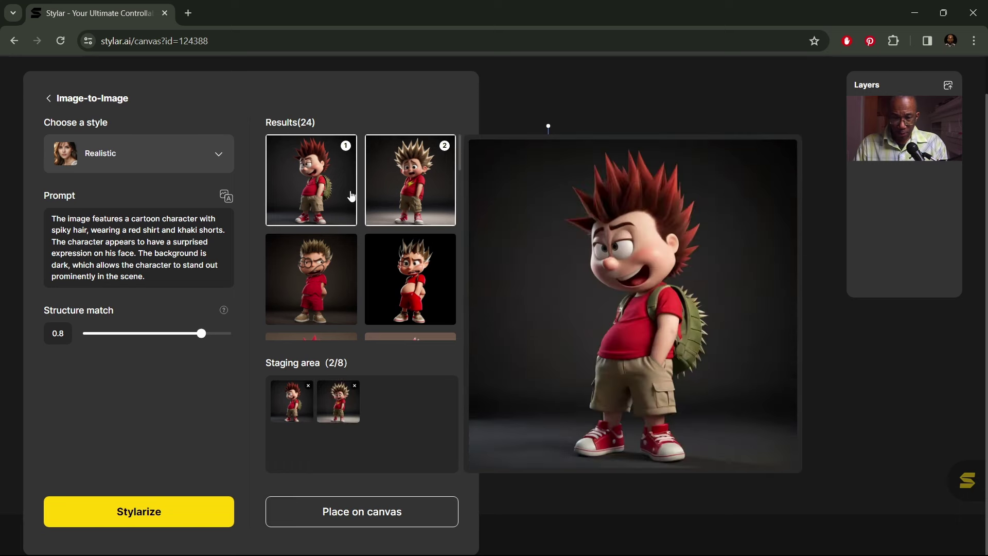
scroll(395, 224, down, 2)
scroll(414, 197, down, 2)
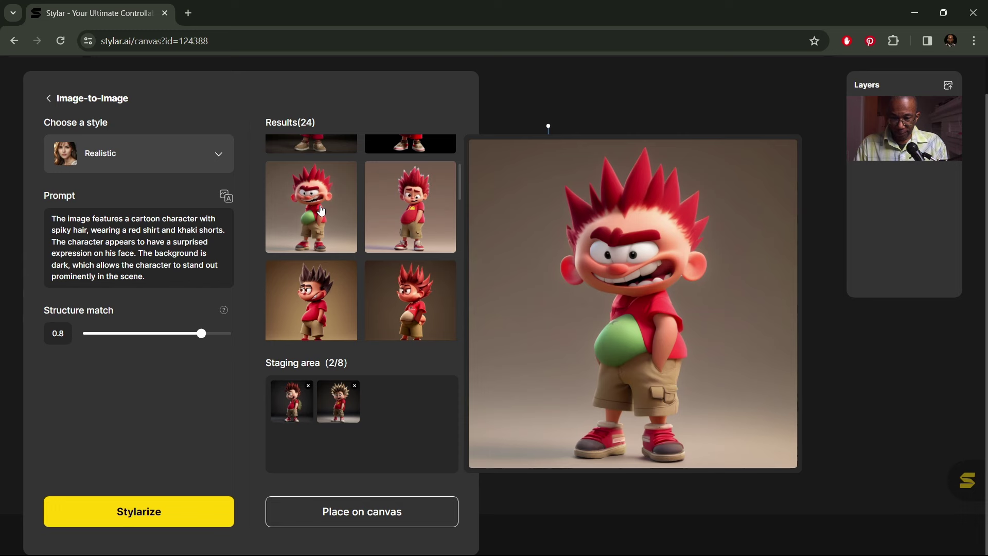
scroll(405, 281, down, 2)
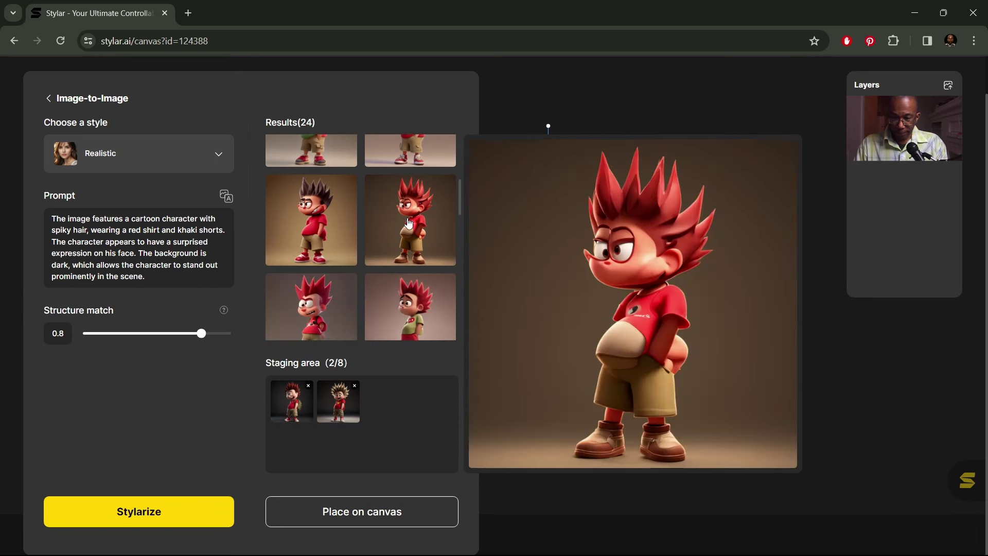
scroll(337, 311, down, 2)
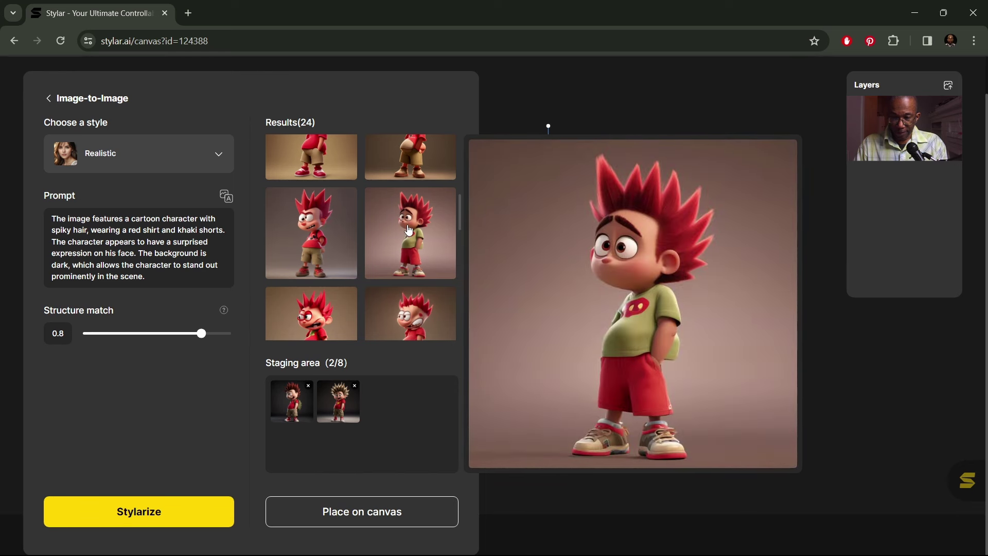
click(408, 230)
Stage the dark-background, two checked-shirt and blond glasses-wearing renders, reaching 7/8
scroll(406, 234, down, 2)
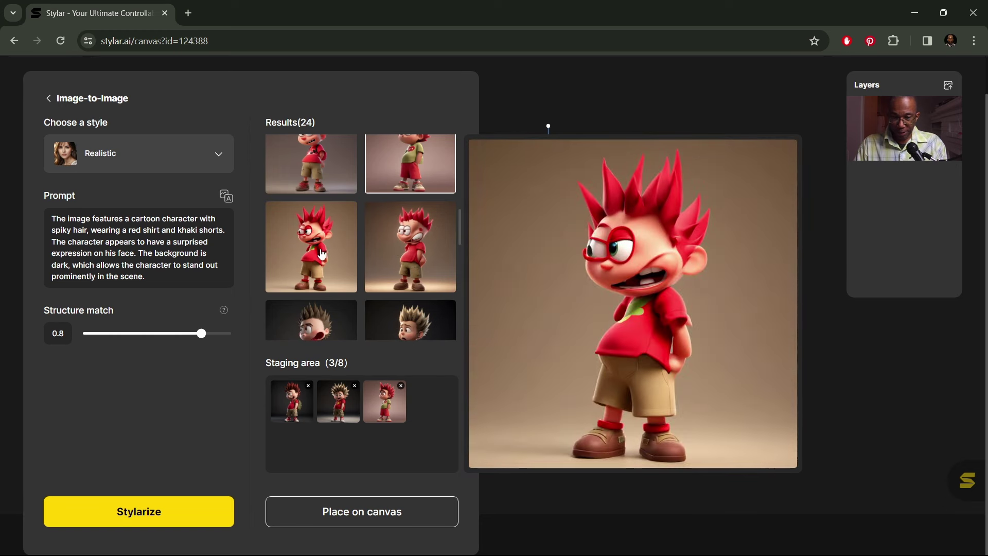
scroll(319, 265, down, 2)
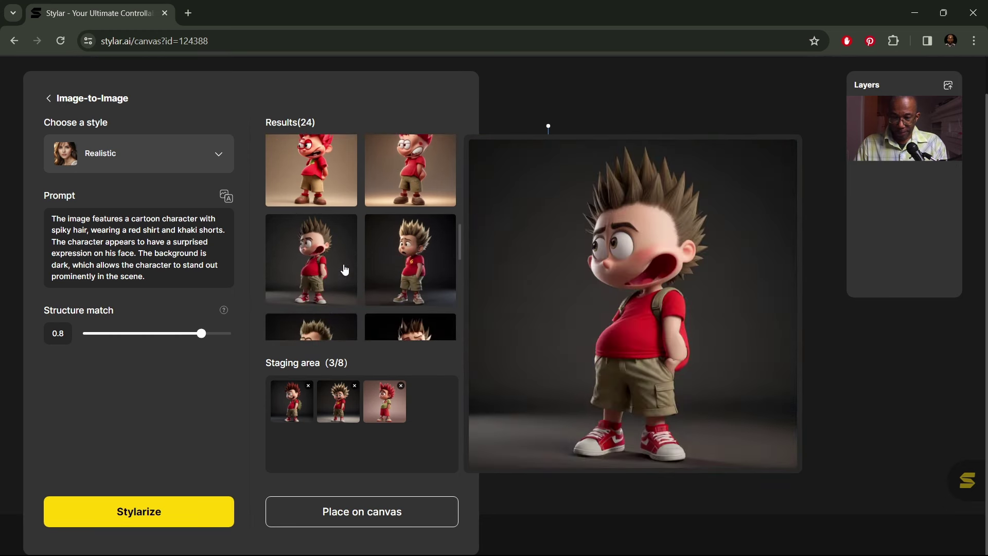
click(414, 265)
scroll(407, 265, down, 2)
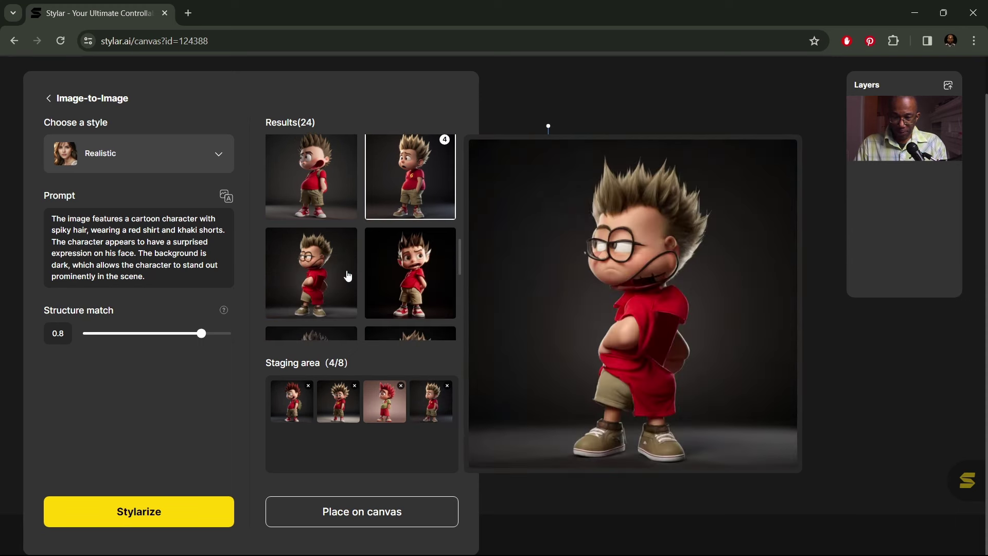
scroll(334, 280, down, 2)
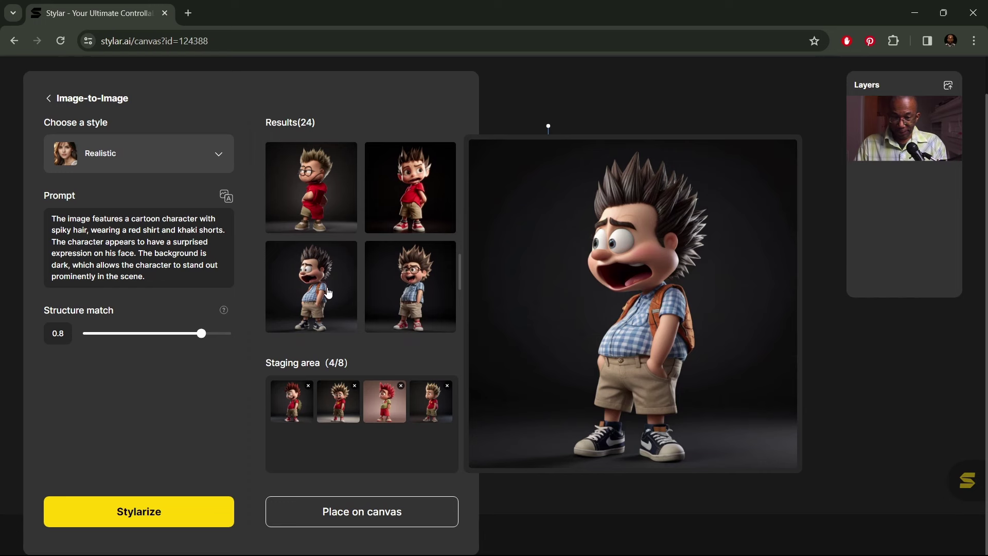
click(388, 287)
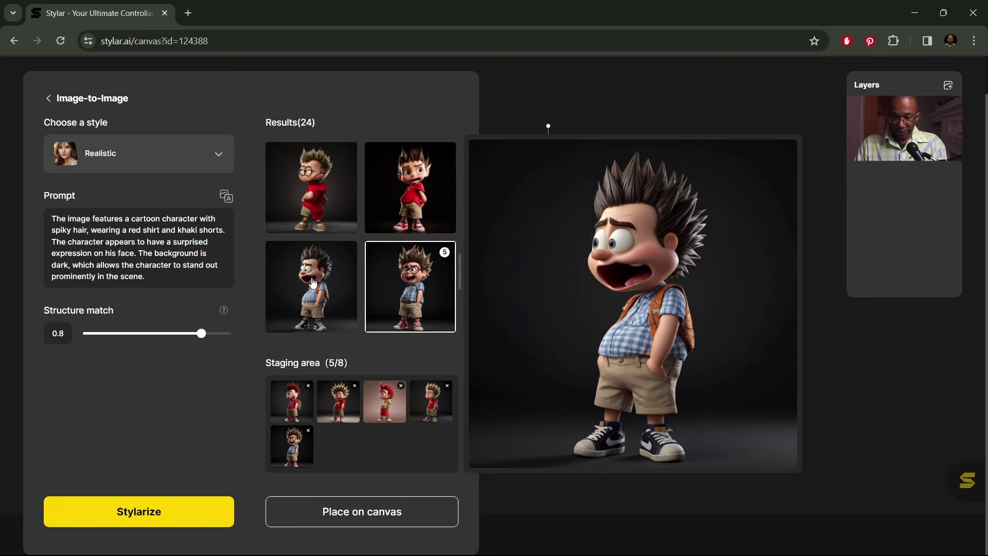
click(313, 283)
scroll(407, 247, down, 3)
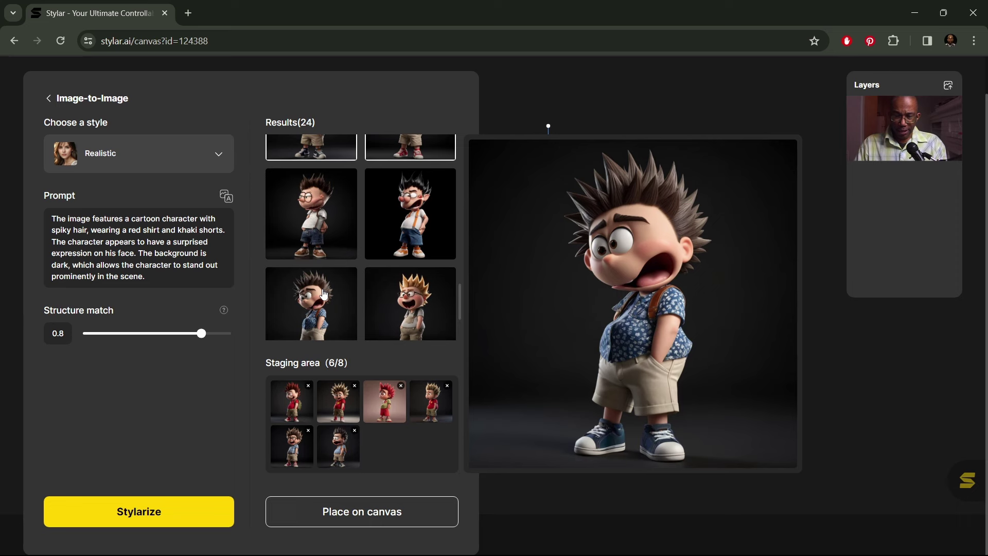
scroll(417, 257, down, 2)
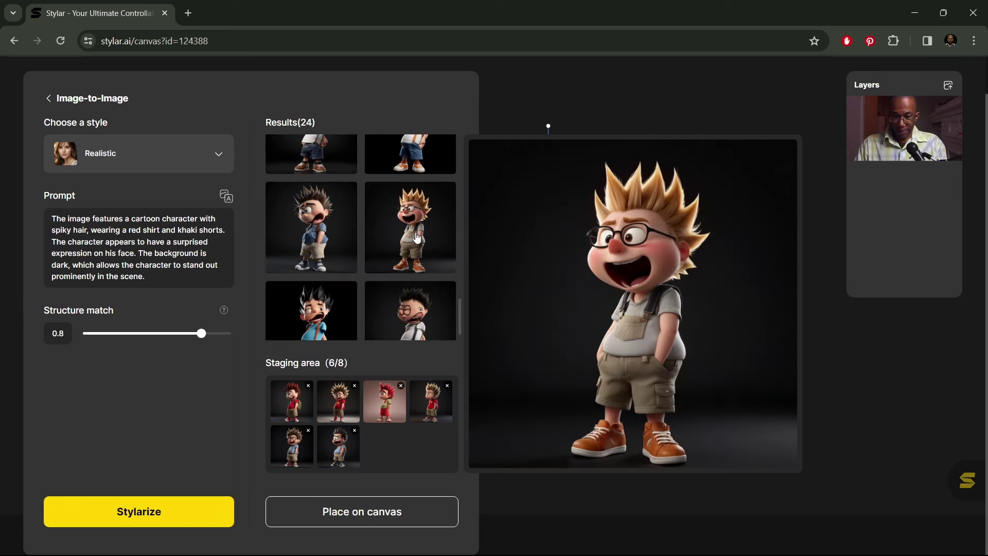
click(416, 238)
scroll(411, 242, down, 1)
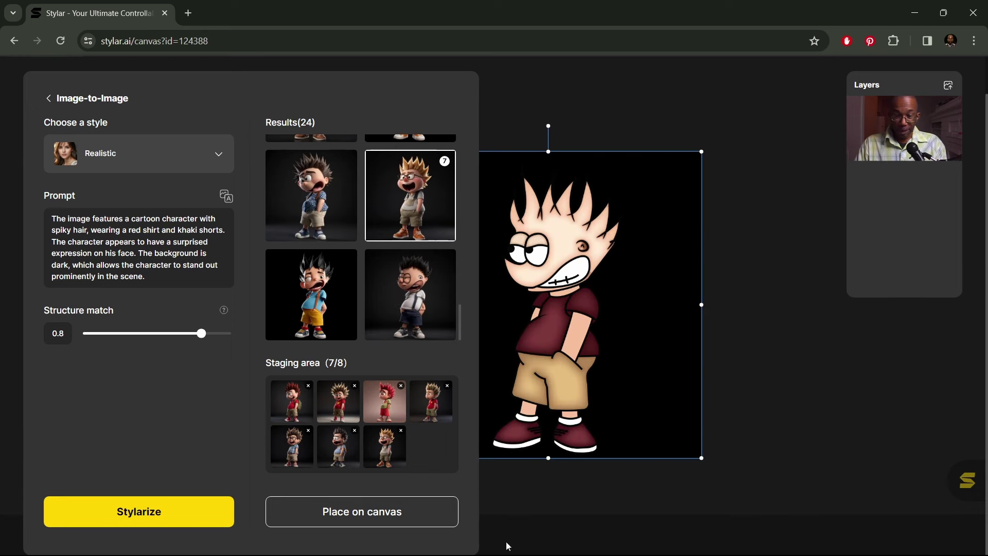
Place the staged renders as canvas layers and export all eight layers as PNGs
click(355, 521)
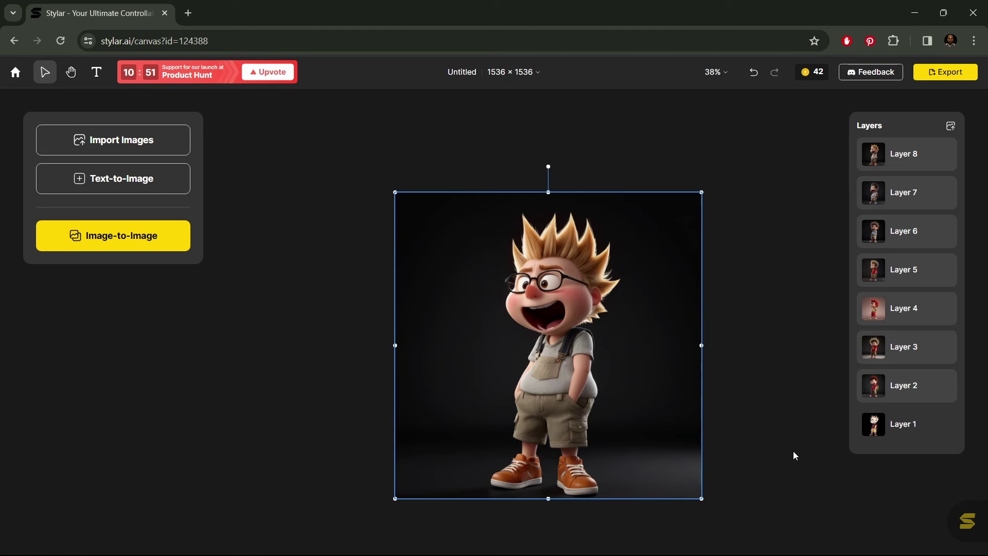
click(946, 71)
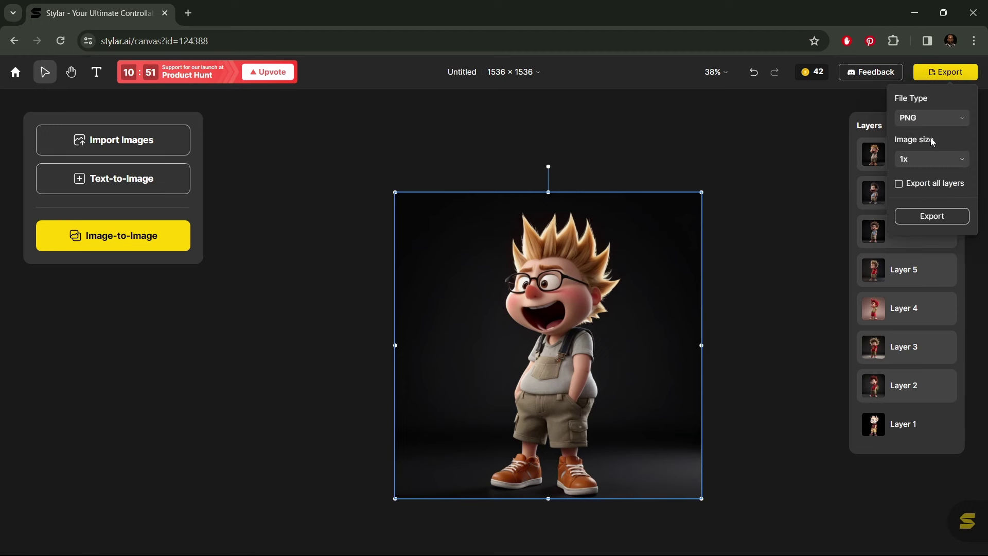
click(899, 184)
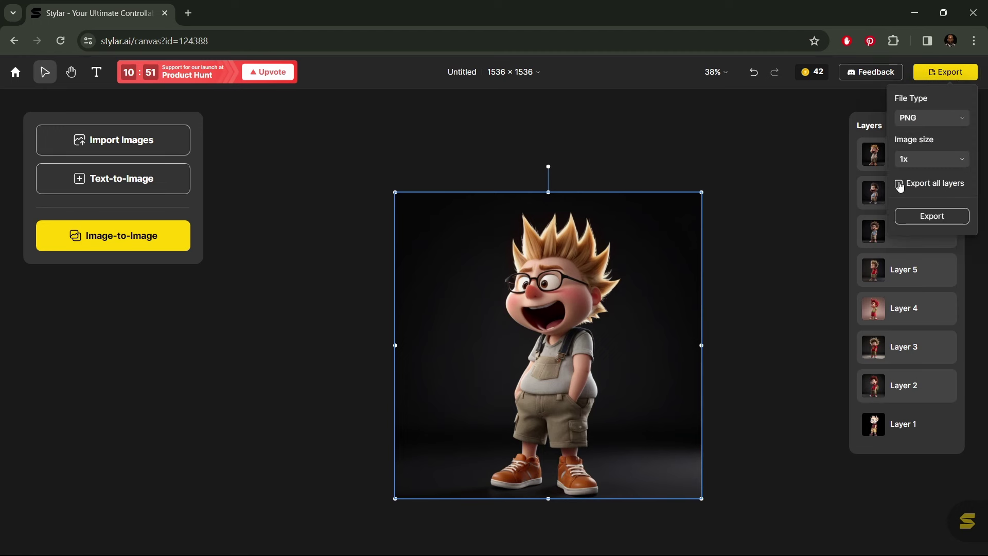
click(938, 221)
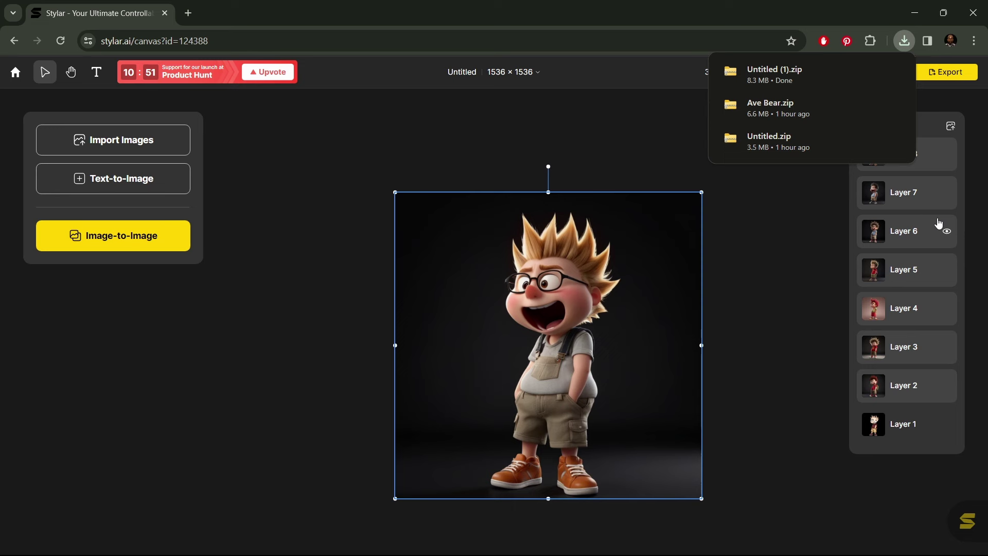
click(463, 72)
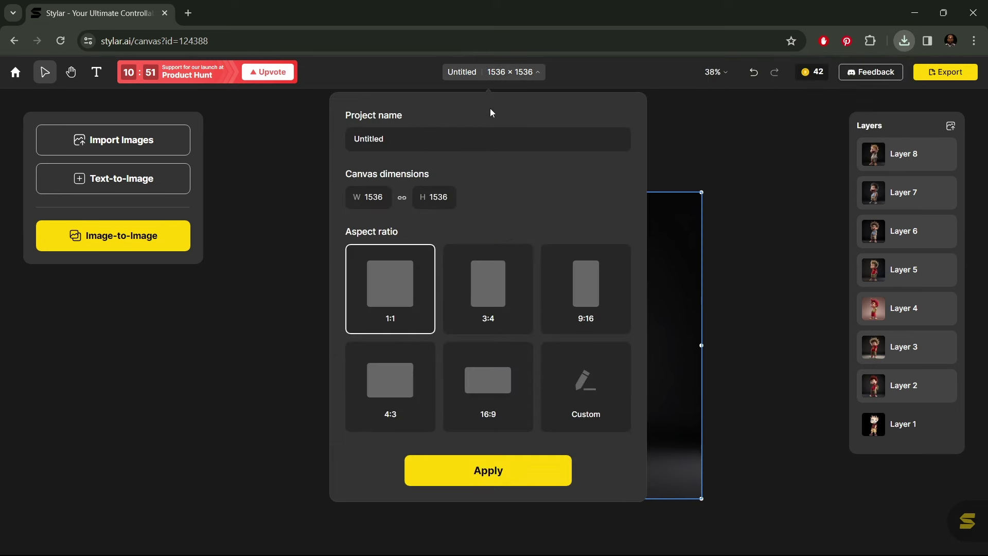
Change the project name from Untitled to 'Skitch 3DA' and apply it
double_click(404, 141)
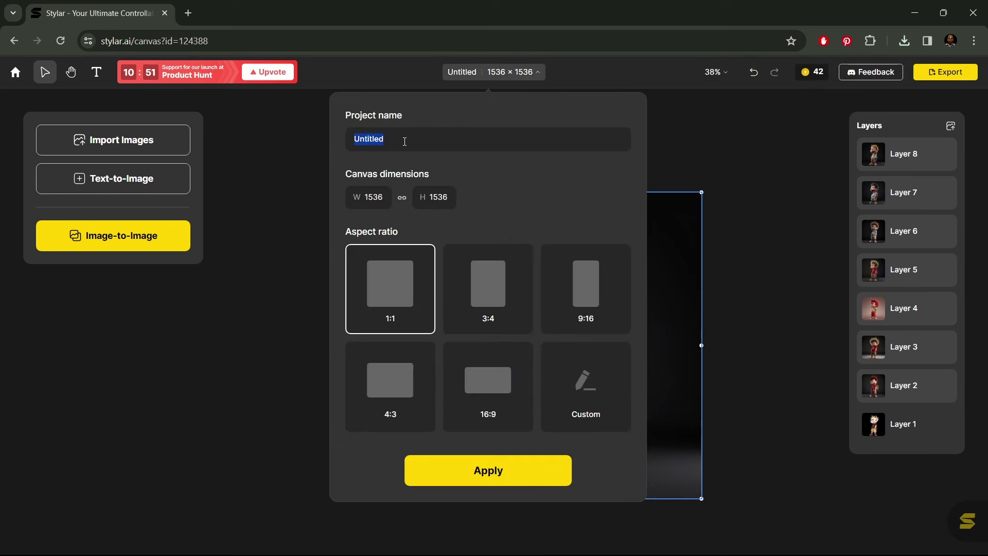
text(Skitch 3DA)
click(501, 468)
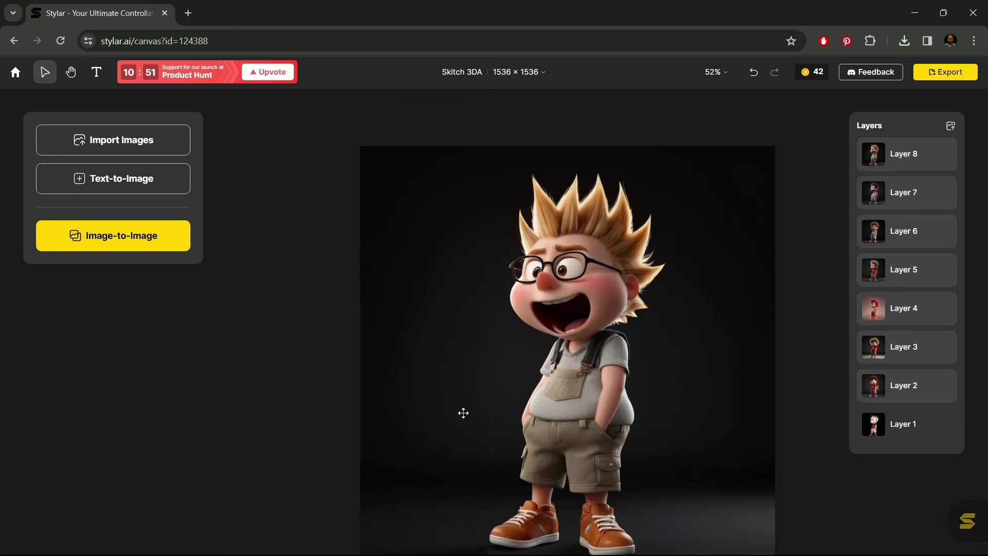
scroll(375, 334, down, 2)
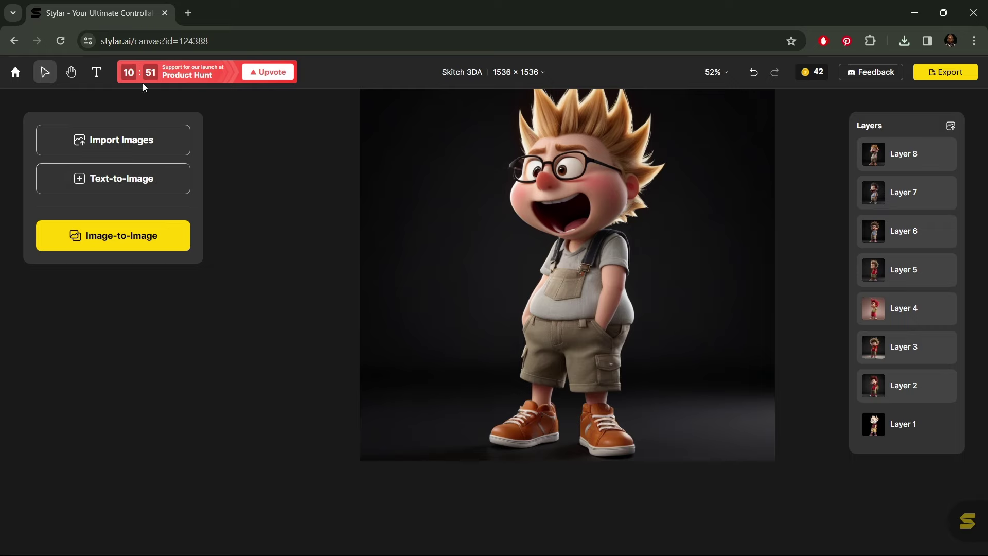
Go back to the home page, where Skitch 3DA is listed first under My Projects
click(13, 73)
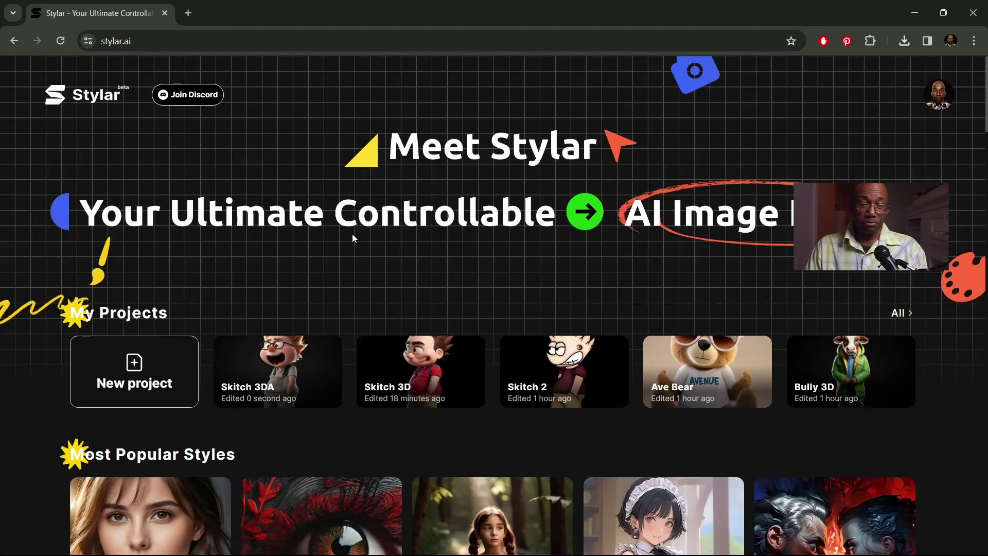